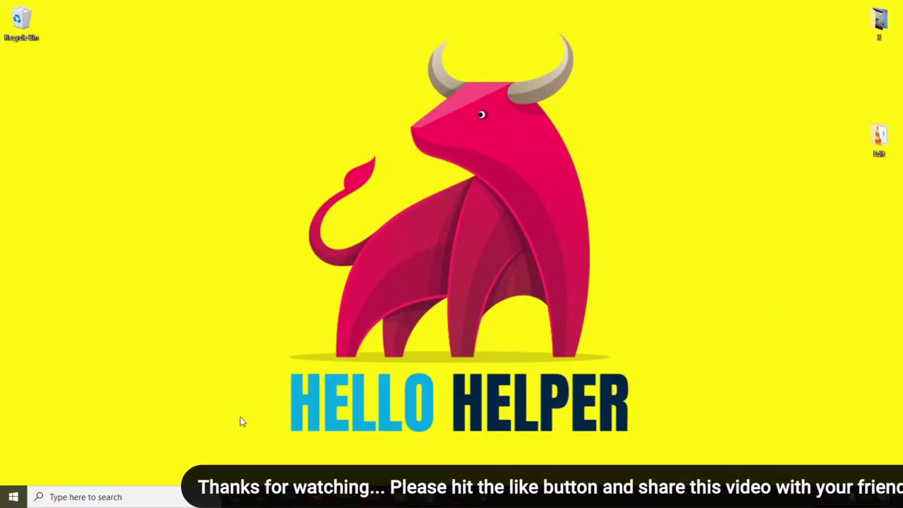
# Search Windows for "taskbar" and open the Taskbar settings page
pyautogui.click(86, 497)
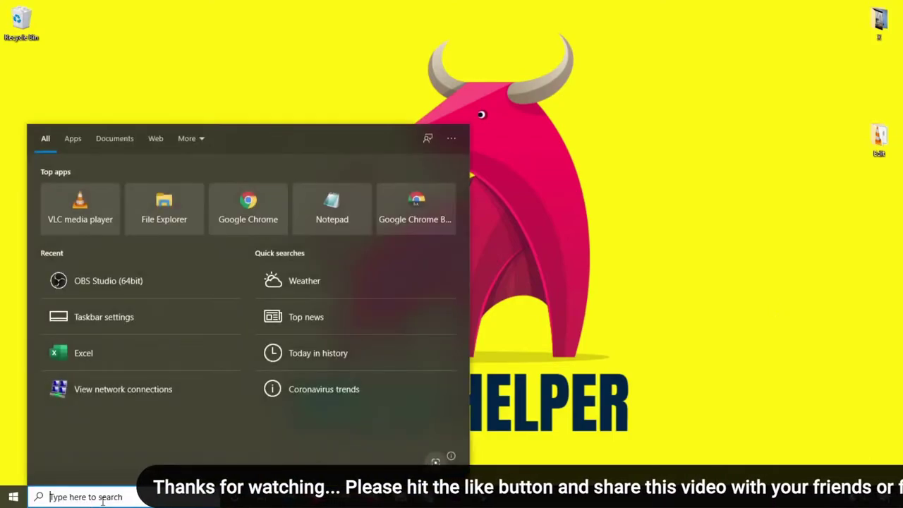
pyautogui.write('task')
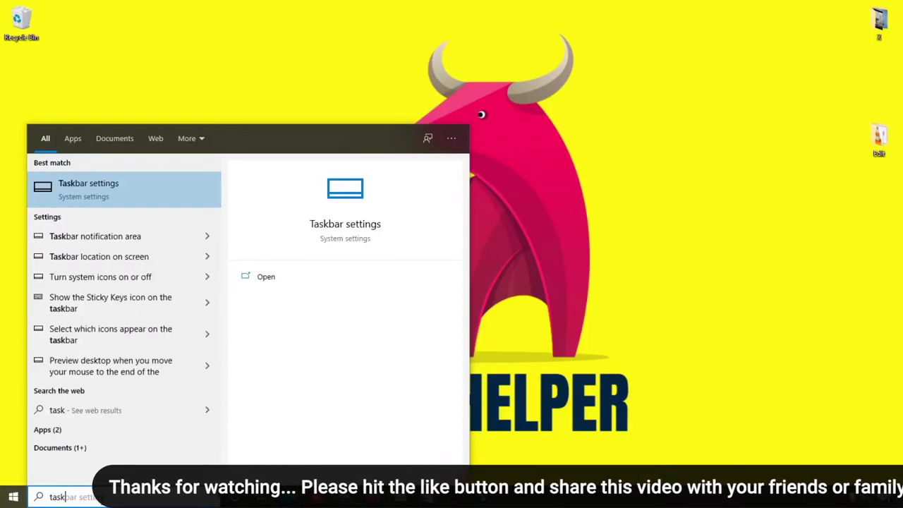
pyautogui.write('bar')
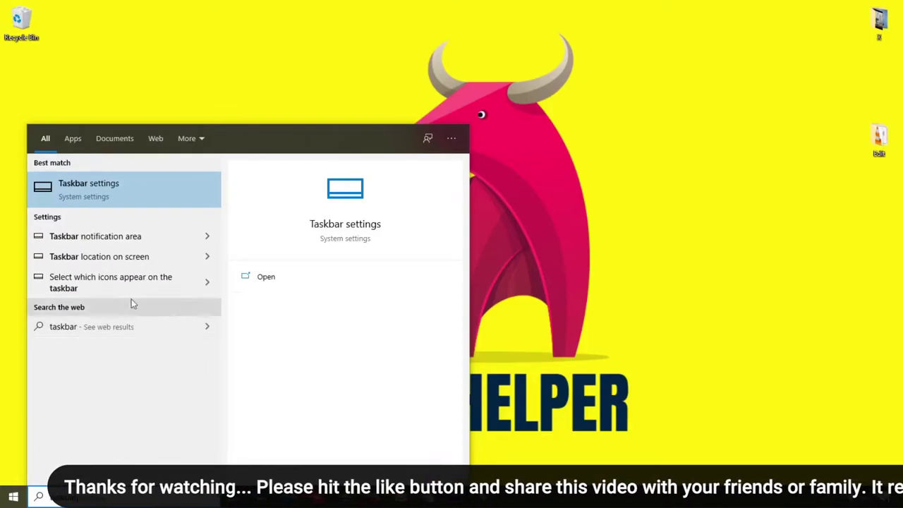
pyautogui.click(95, 191)
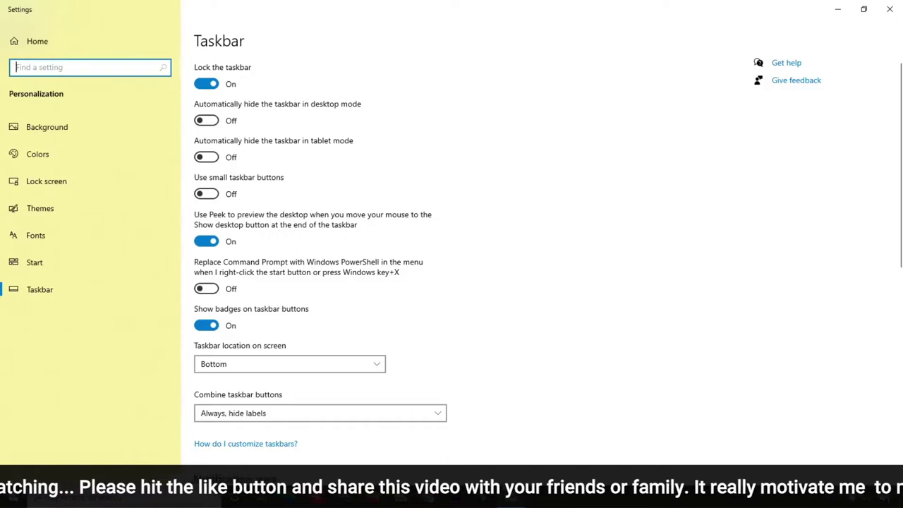
pyautogui.rightClick(641, 501)
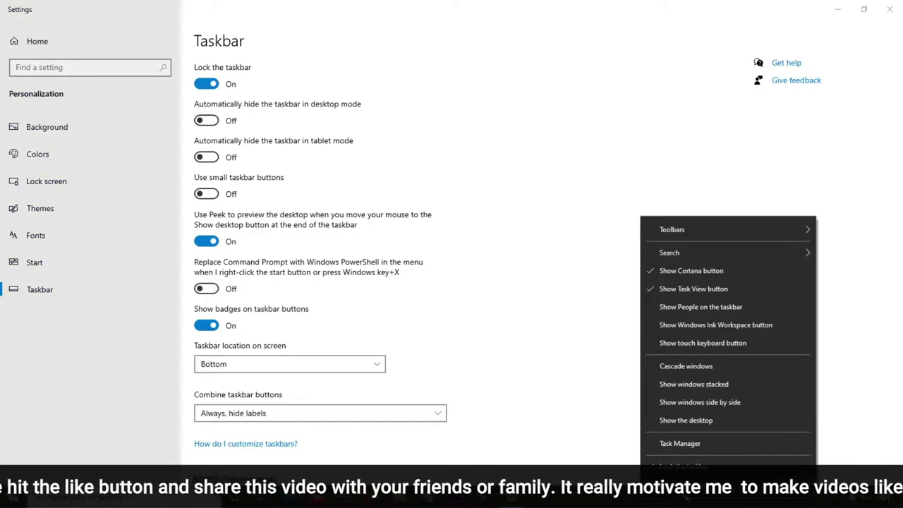
pyautogui.click(626, 286)
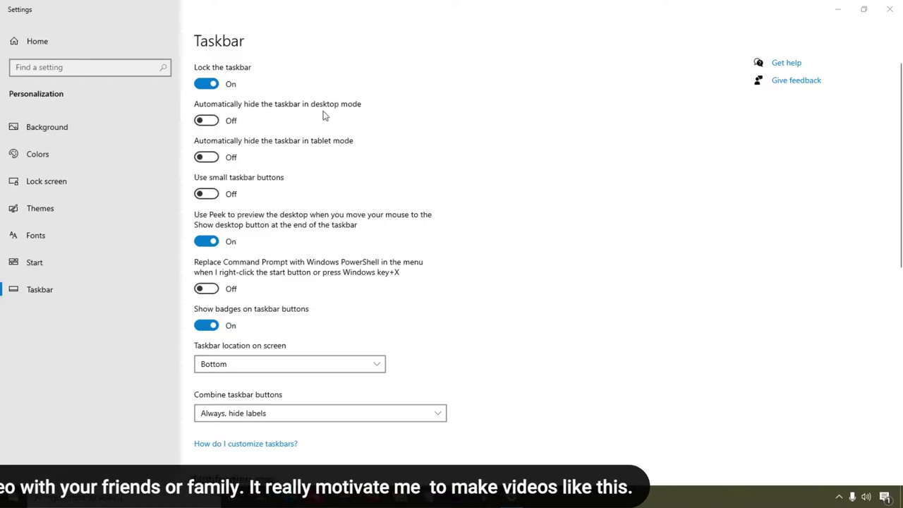
pyautogui.click(206, 120)
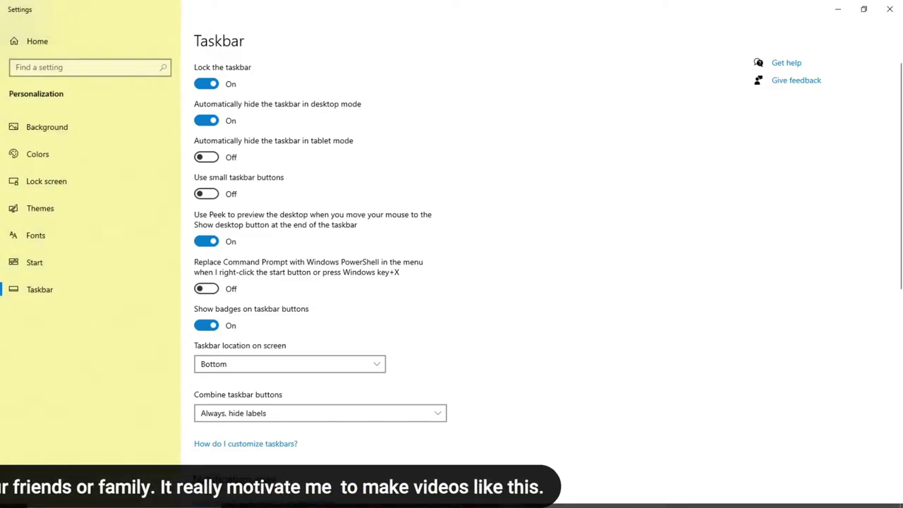
pyautogui.moveTo(569, 496)
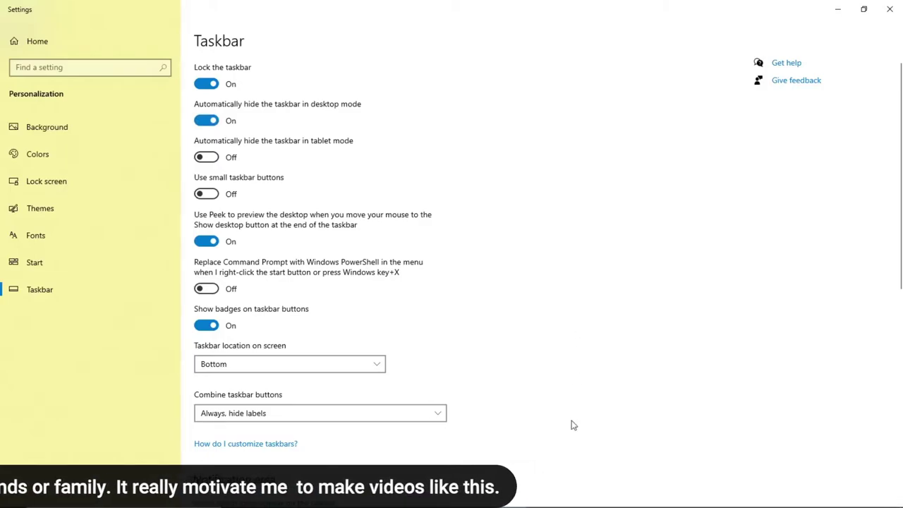
pyautogui.moveTo(512, 498)
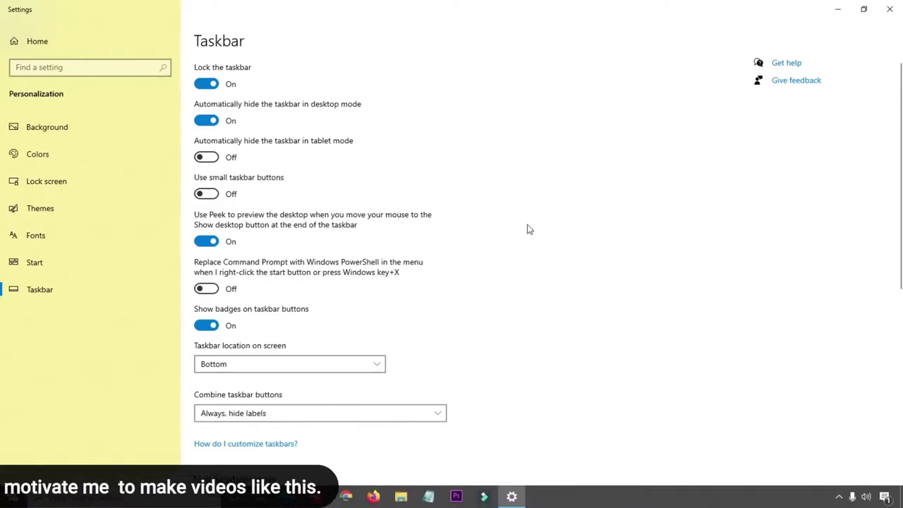
pyautogui.click(209, 121)
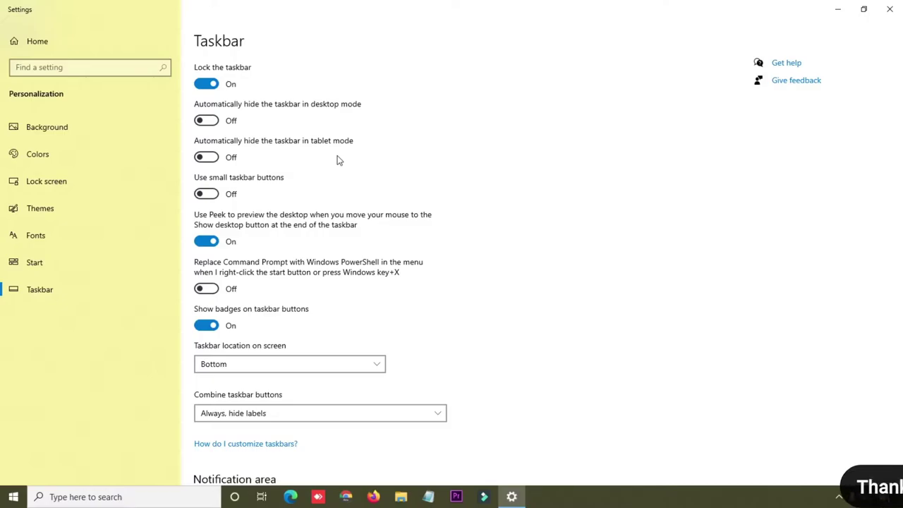
pyautogui.click(211, 158)
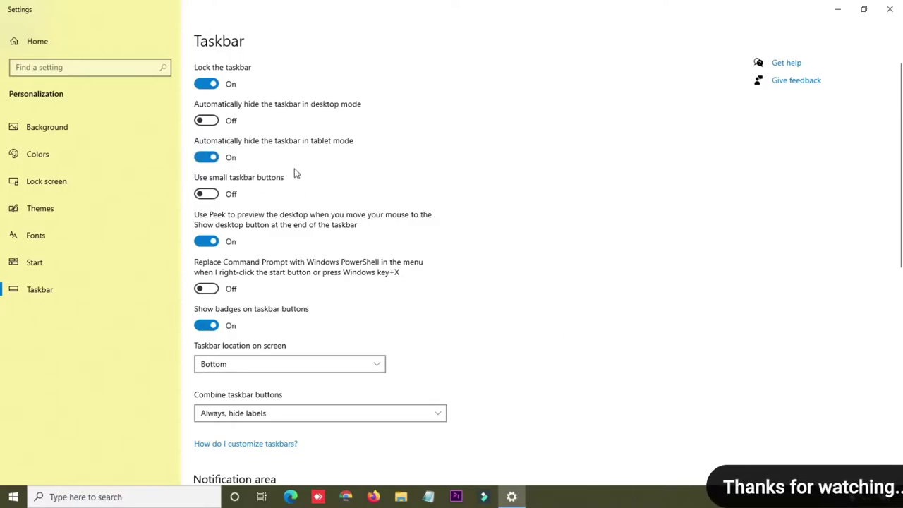
pyautogui.click(209, 158)
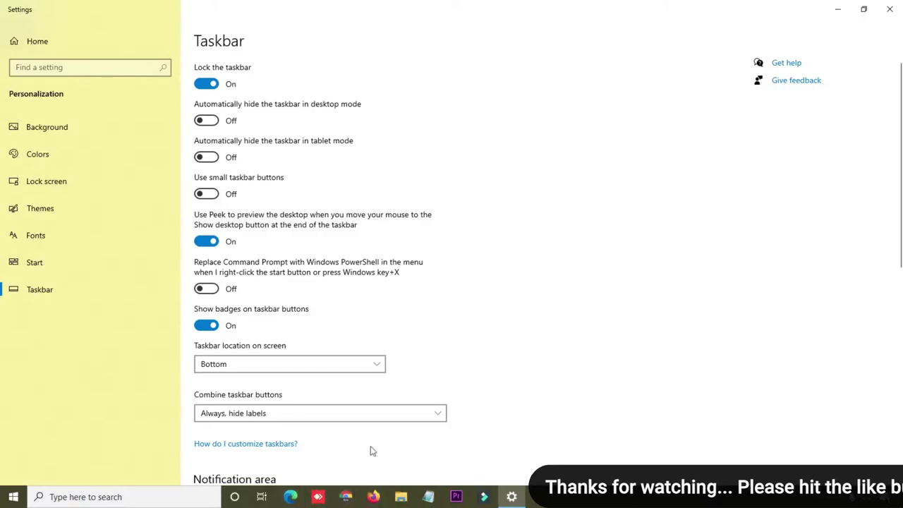
pyautogui.click(207, 195)
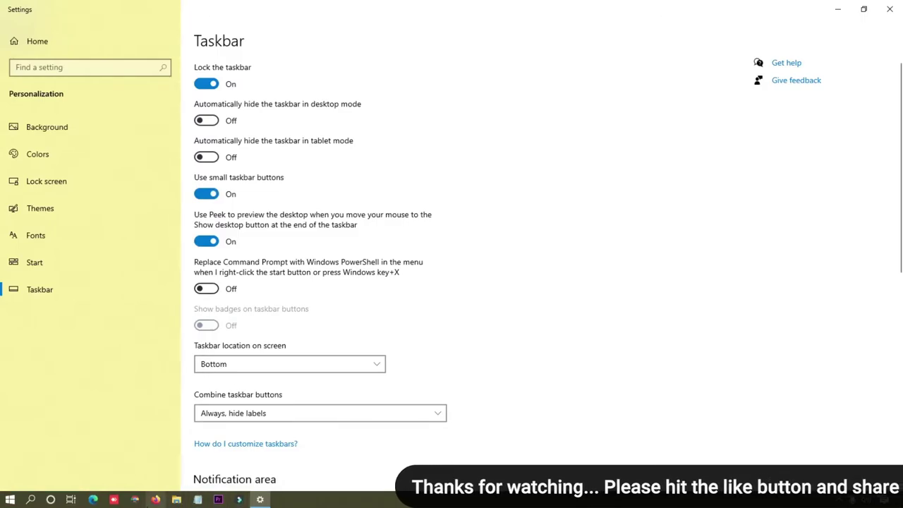
pyautogui.click(209, 192)
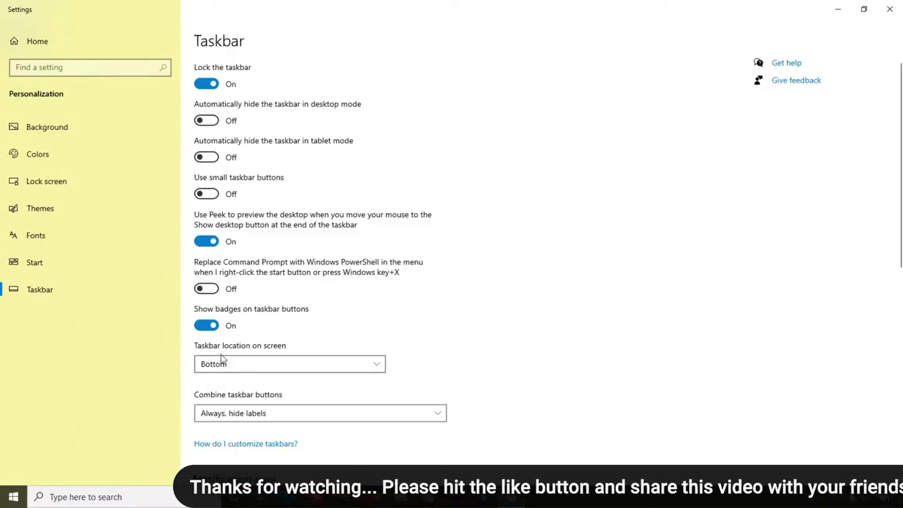
pyautogui.click(269, 365)
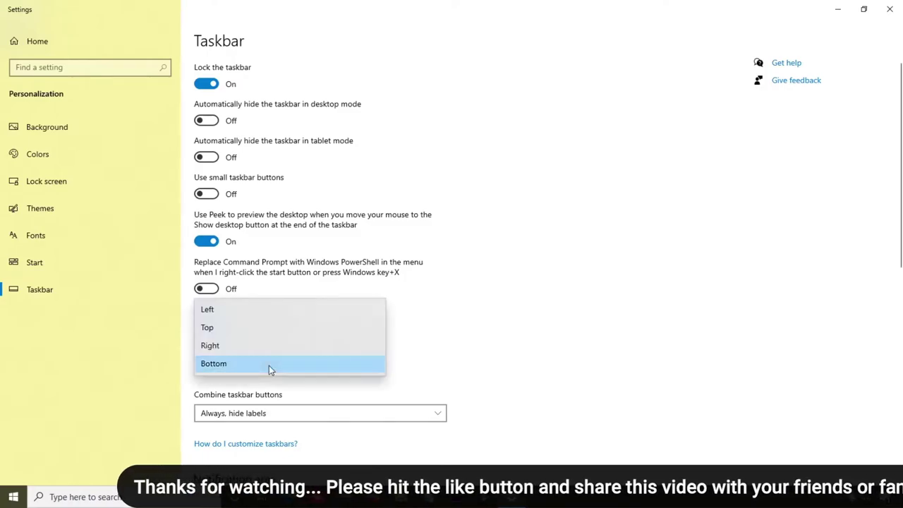
pyautogui.click(221, 330)
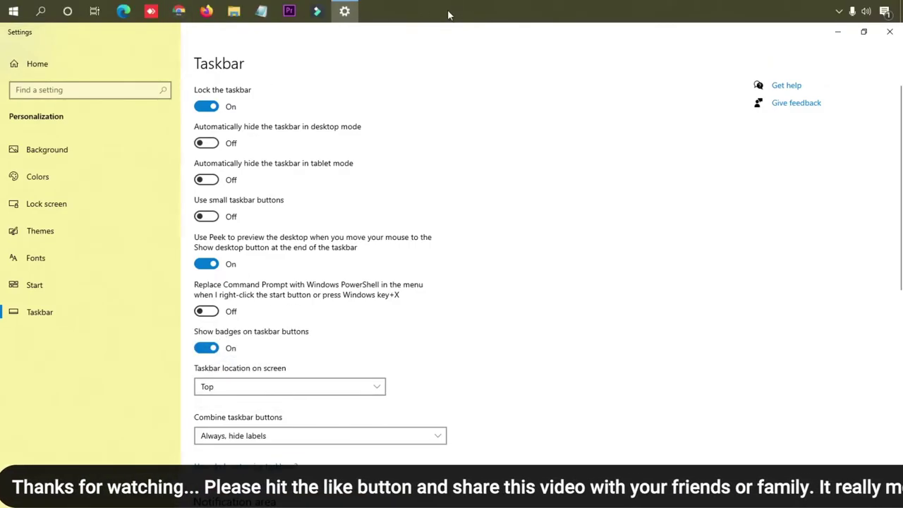
pyautogui.click(308, 387)
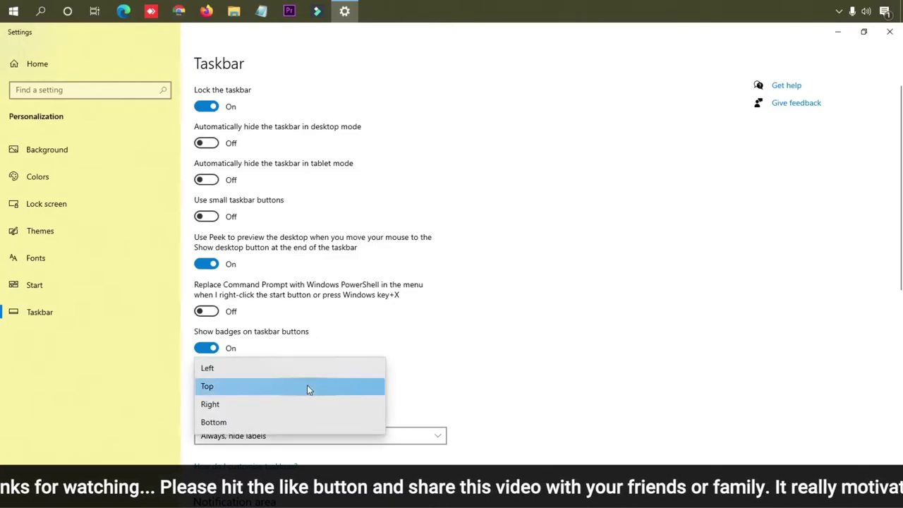
pyautogui.click(218, 373)
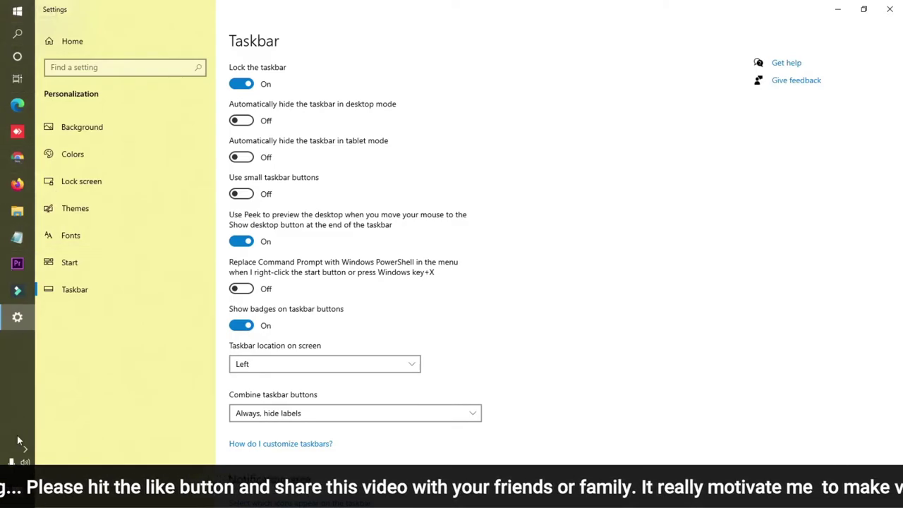
pyautogui.click(290, 370)
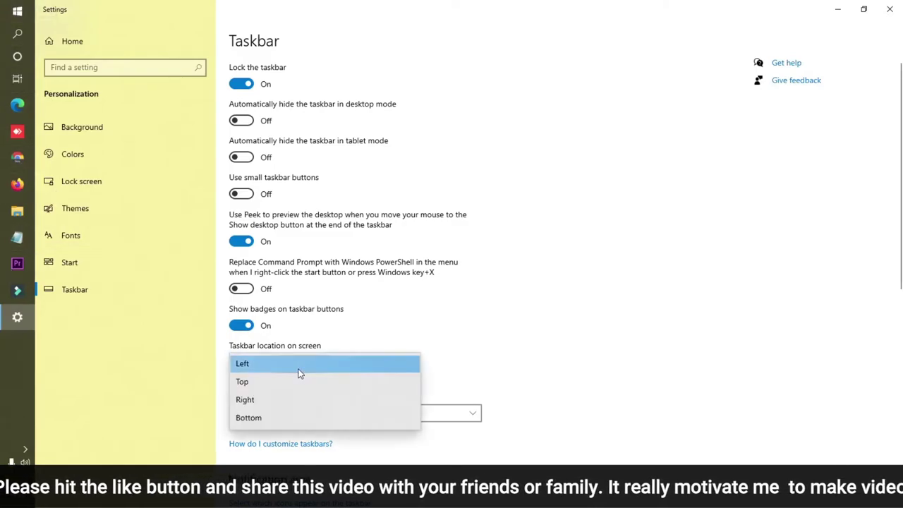
pyautogui.click(271, 399)
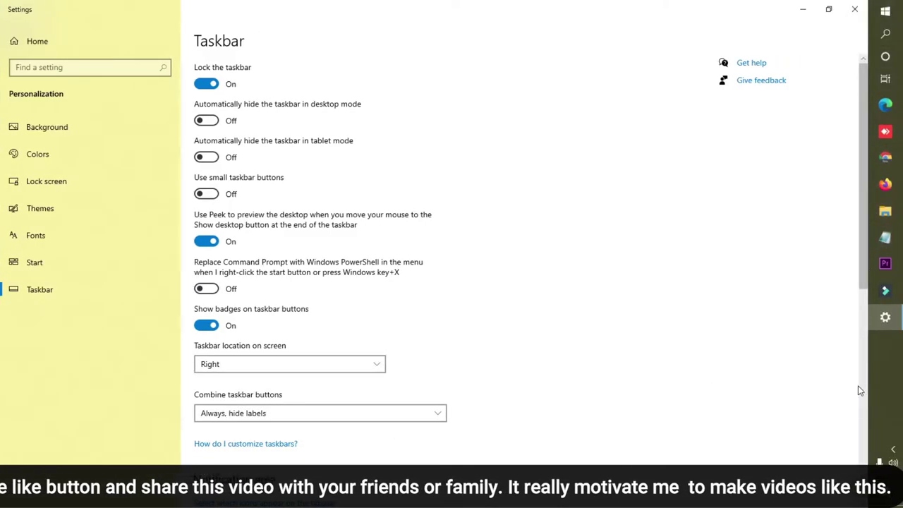
pyautogui.click(370, 374)
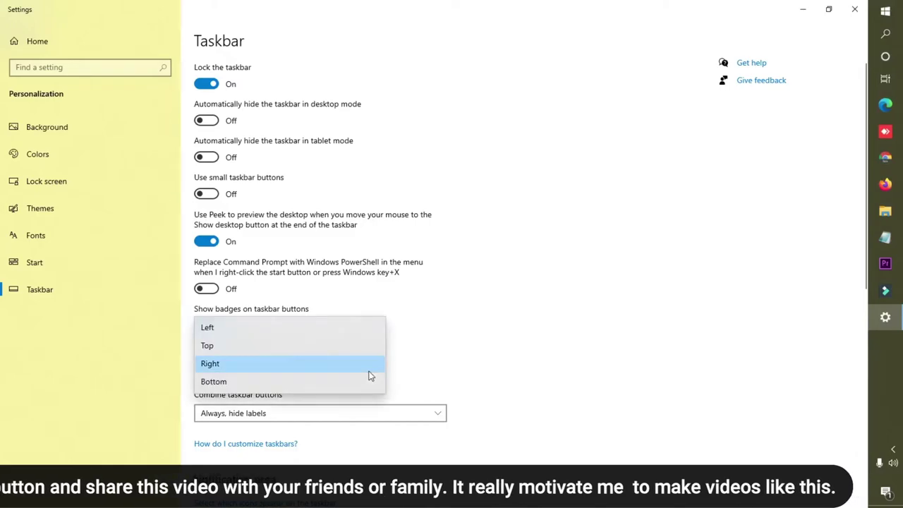
pyautogui.click(240, 378)
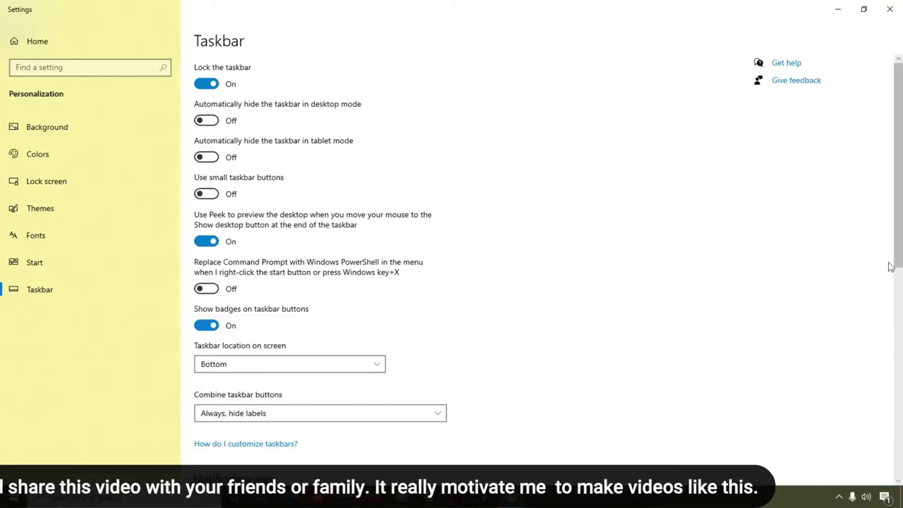
pyautogui.click(341, 418)
pyautogui.click(235, 430)
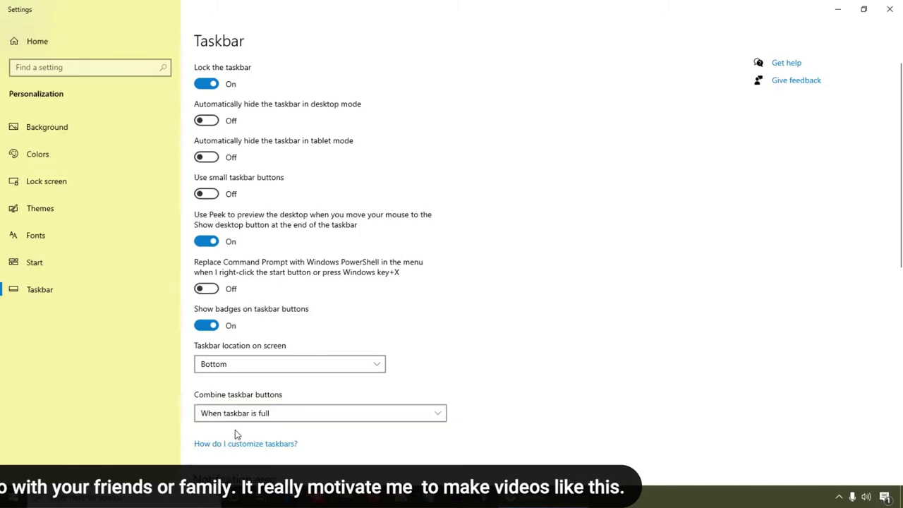
pyautogui.click(292, 416)
pyautogui.click(292, 430)
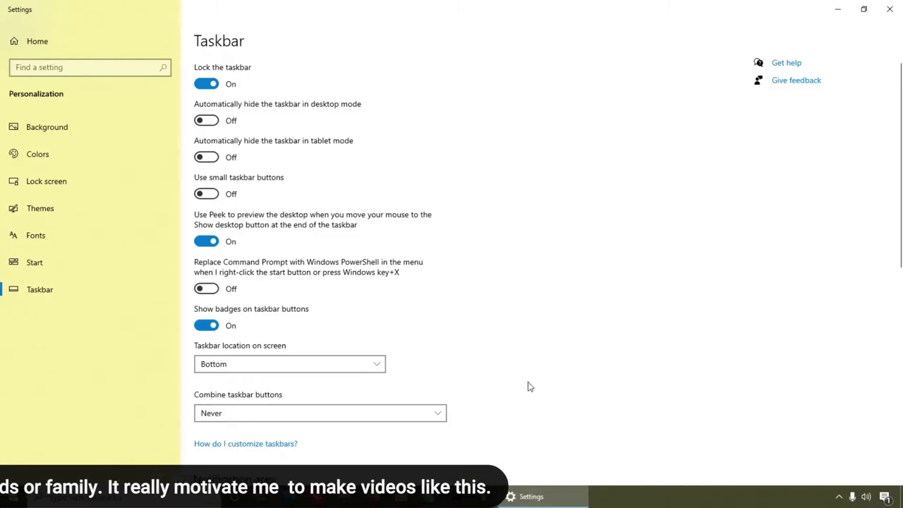
pyautogui.click(317, 415)
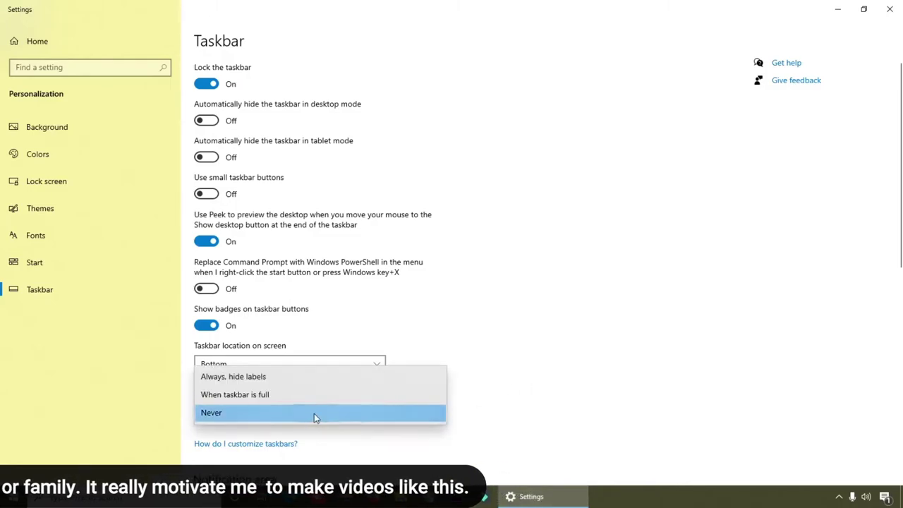
pyautogui.click(233, 381)
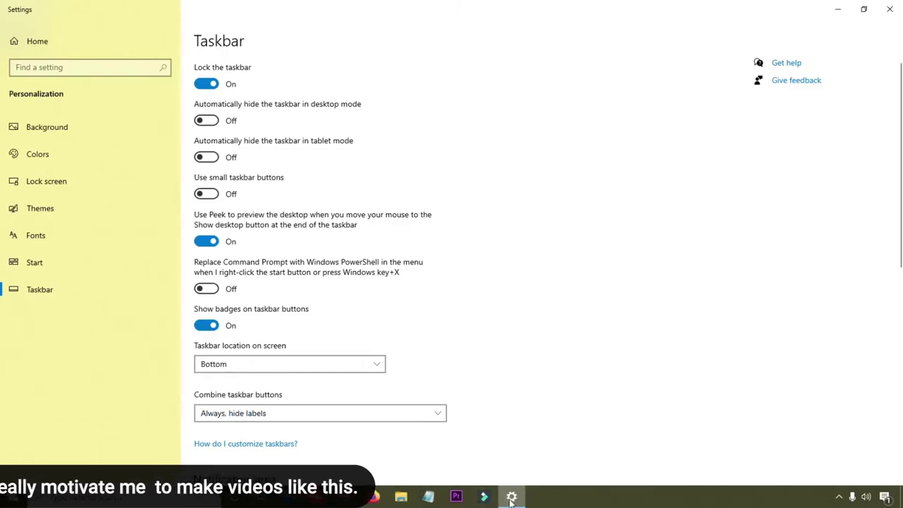
pyautogui.click(340, 415)
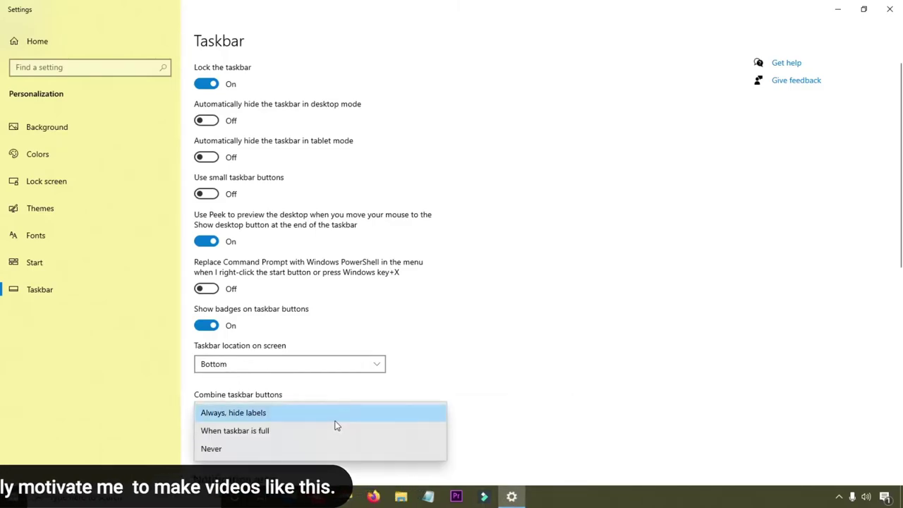
pyautogui.click(242, 438)
pyautogui.moveTo(514, 498)
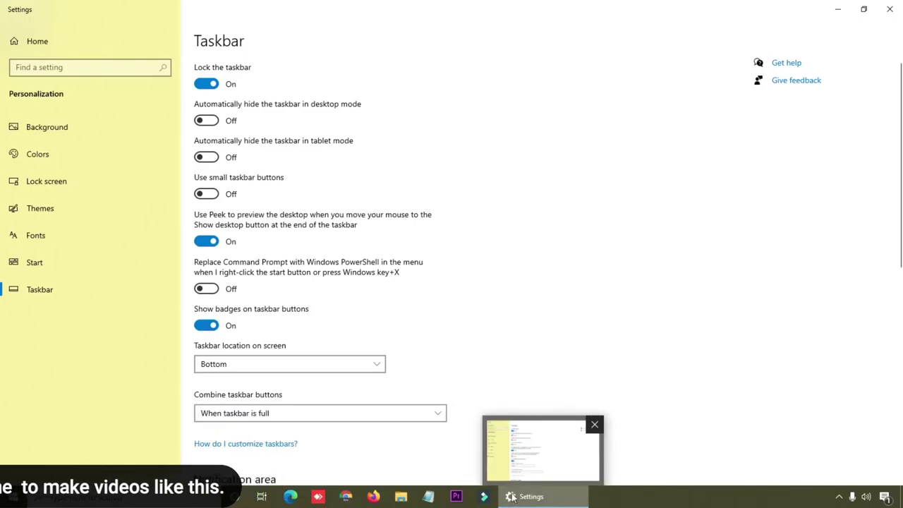
pyautogui.click(374, 414)
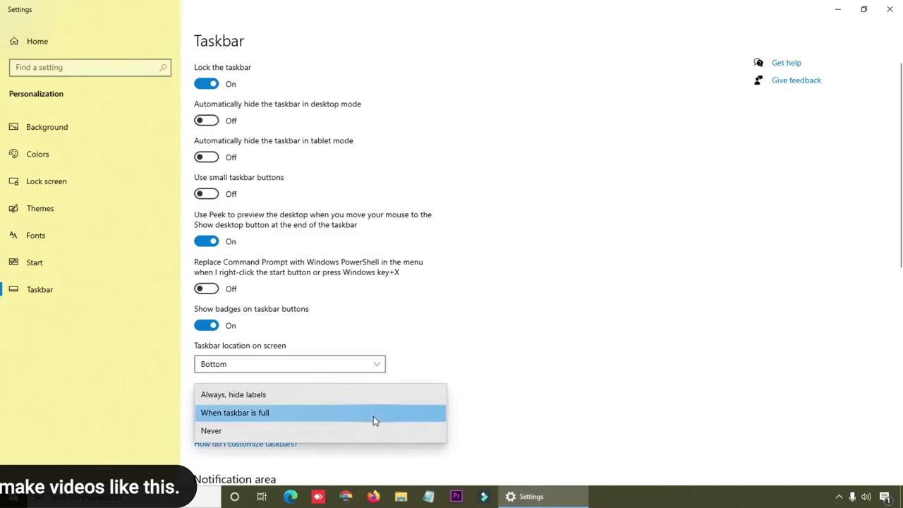
pyautogui.click(225, 394)
# Scroll down the Taskbar page to the Notification area and Multiple displays sections
pyautogui.scroll(-3, 570, 393)
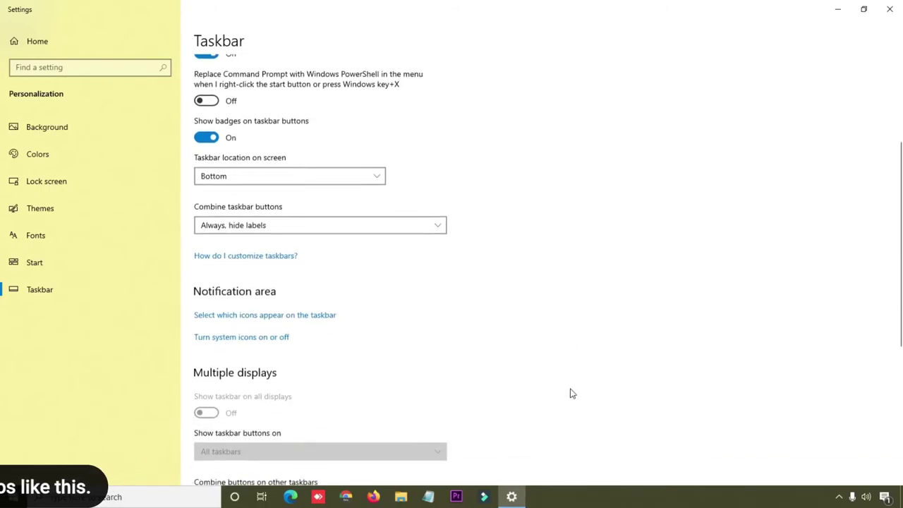